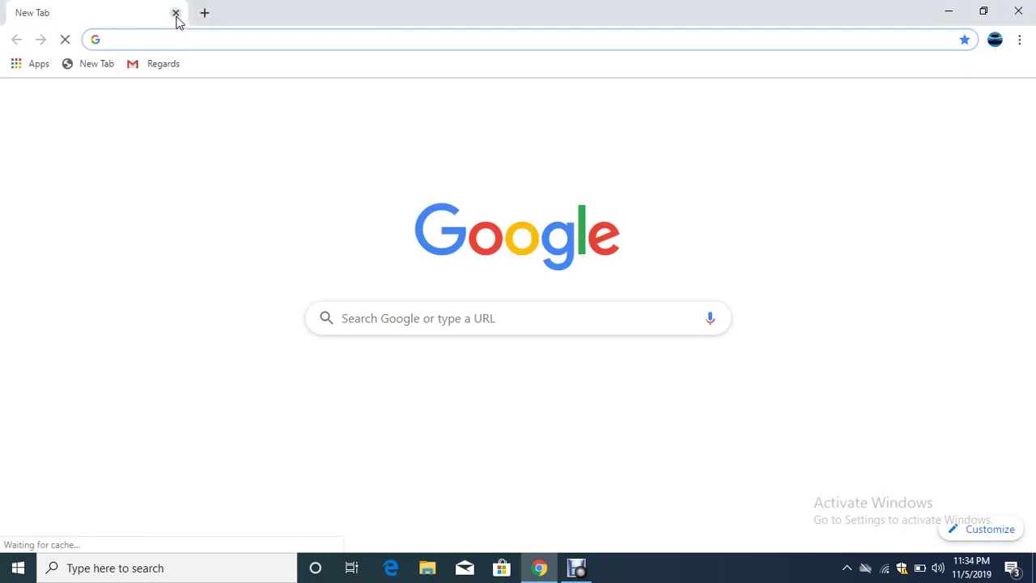
- Relaunch Google Chrome with a fresh tab and open youtube.com
left_click(176, 13)
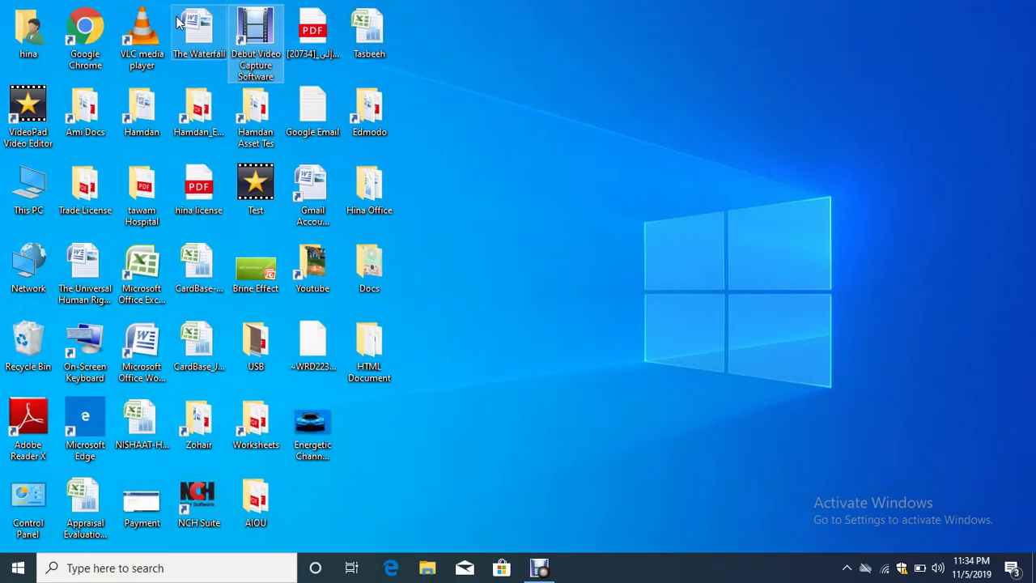
left_click(83, 29)
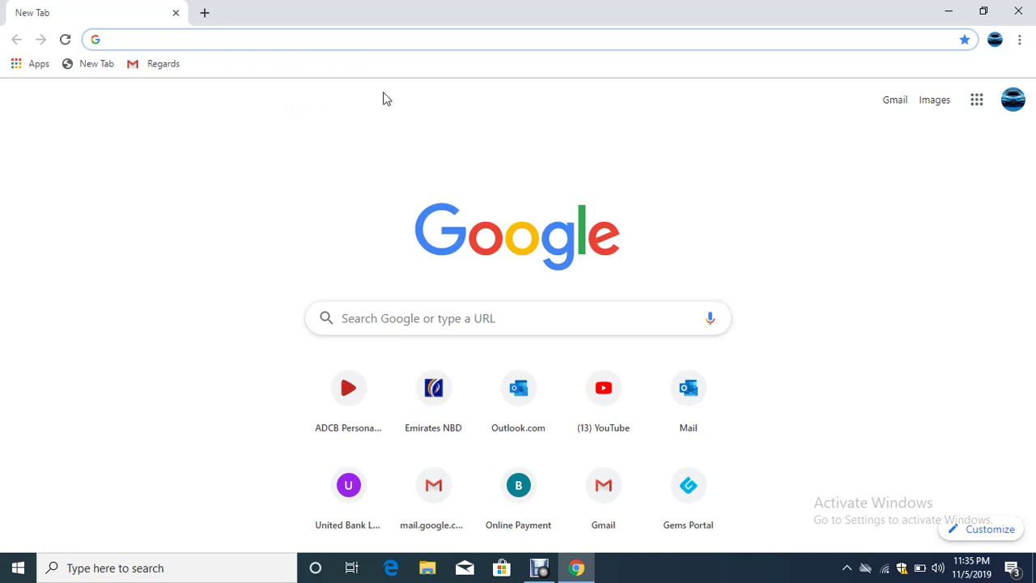
type("youtu")
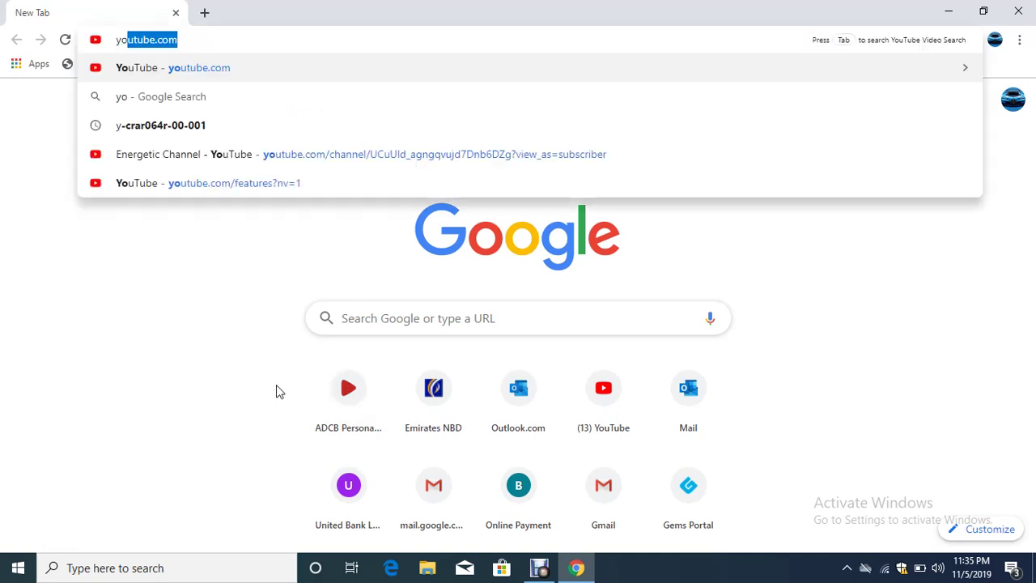
type("be")
key("Return")
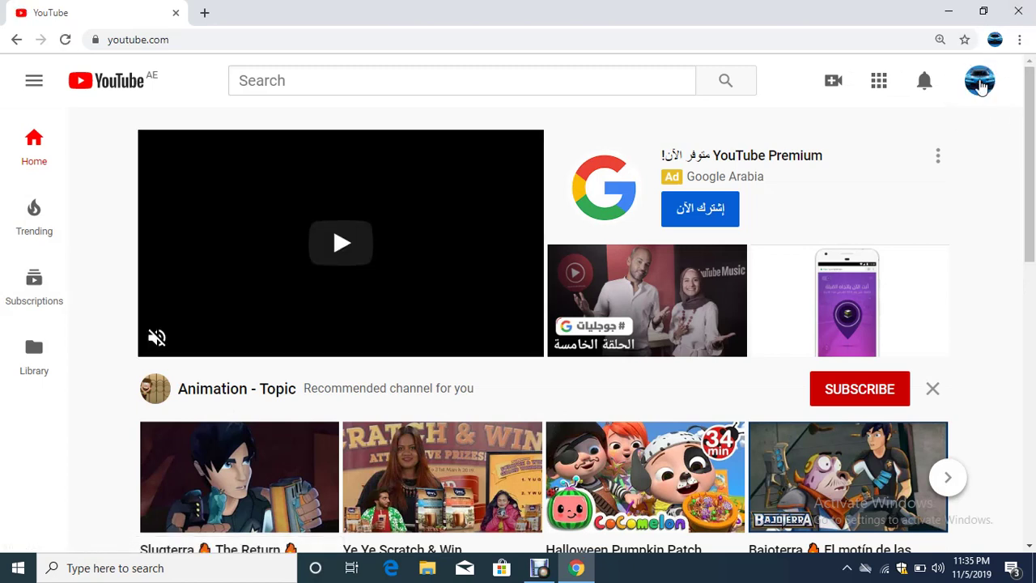
- Open YouTube Studio (beta) for the signed-in channel and look through the channel dashboard
left_click(980, 84)
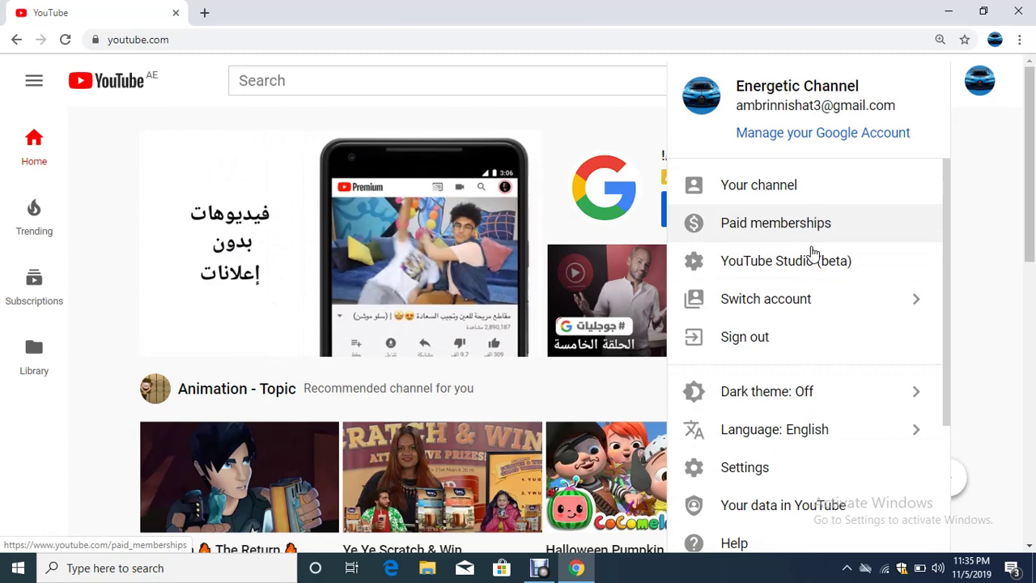
left_click(771, 274)
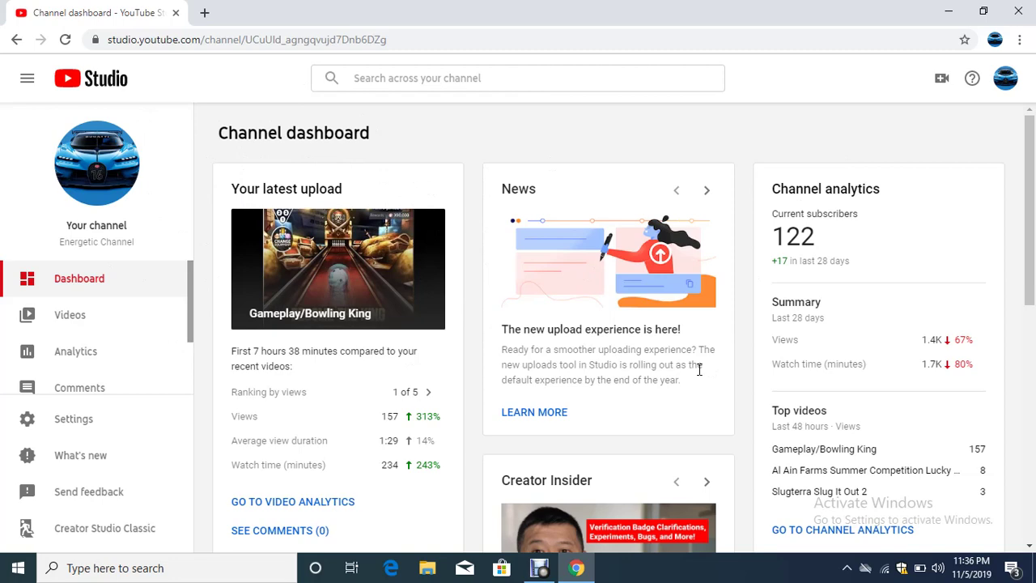
left_click_drag(1001, 217, 1034, 174)
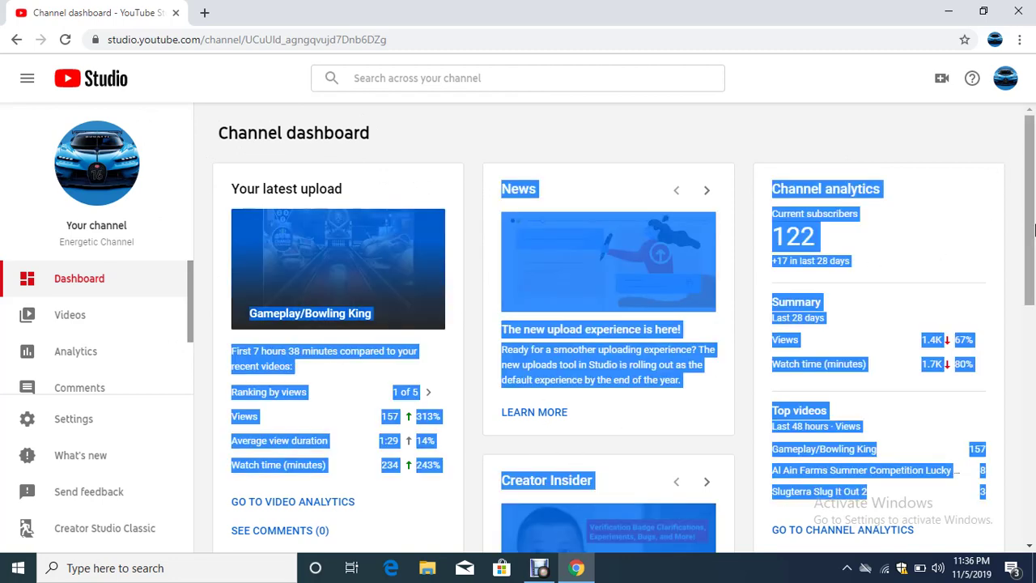
left_click(1002, 159)
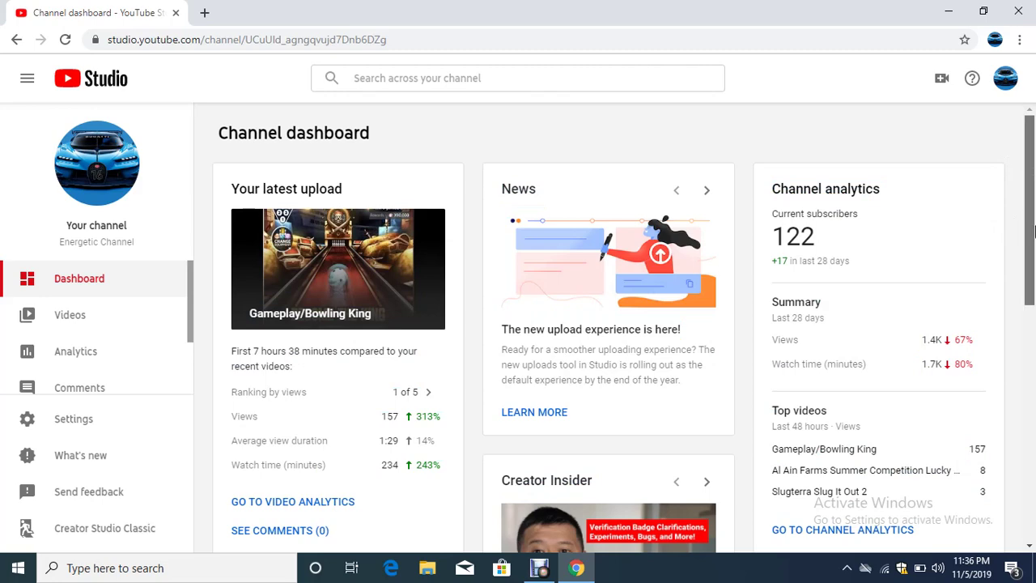
left_click_drag(1033, 173, 1033, 380)
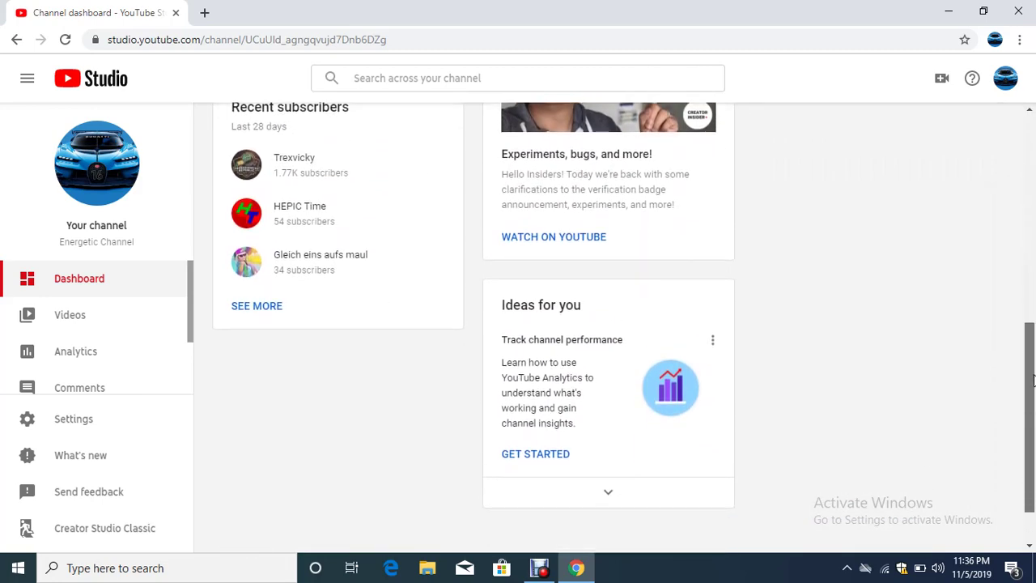
scroll(729, 202, "up", 6)
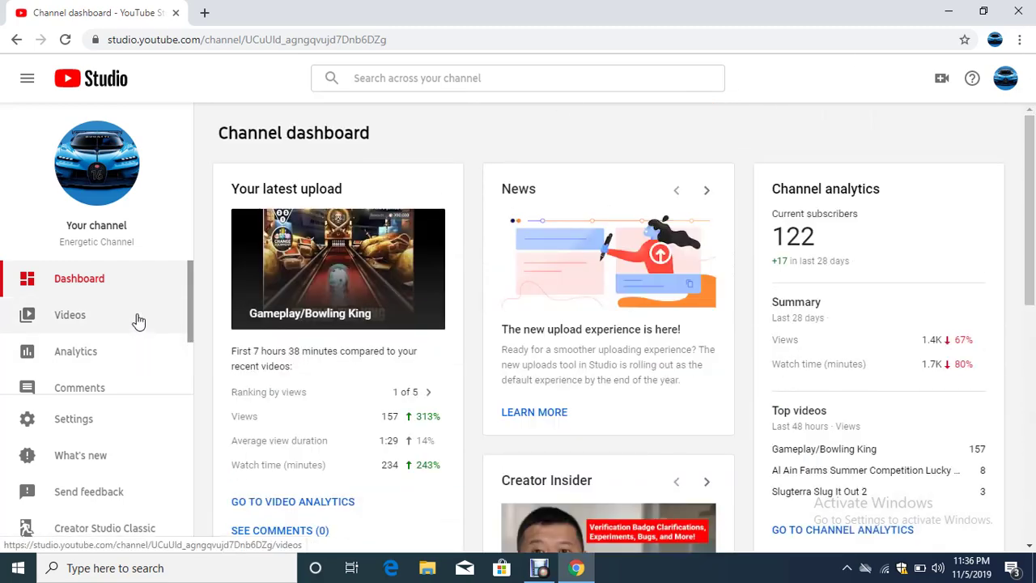
- Open the details page of the "Slugterra Slug It Out 2" video from the channel's uploaded videos
left_click(138, 322)
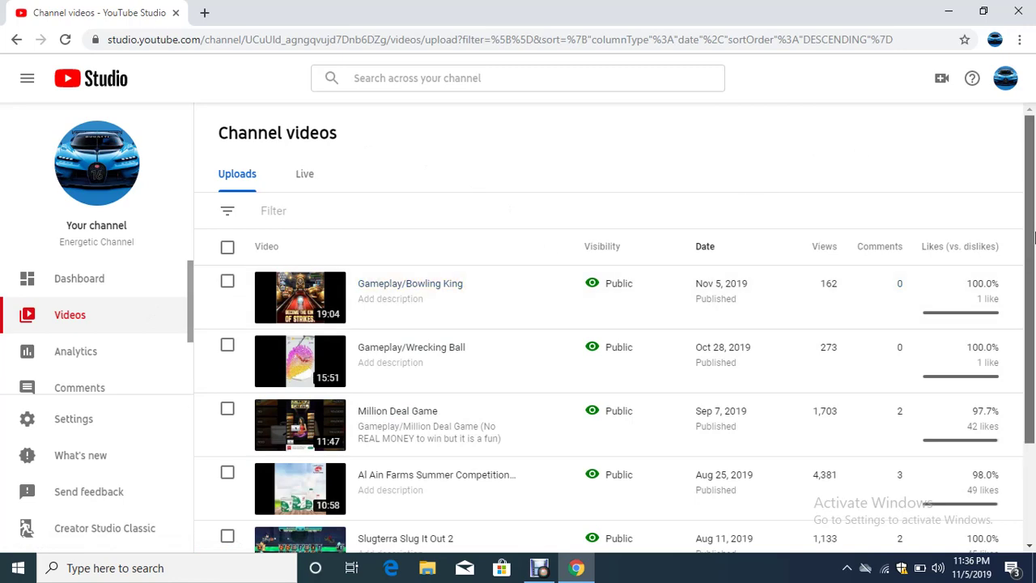
left_click_drag(1035, 234, 1035, 373)
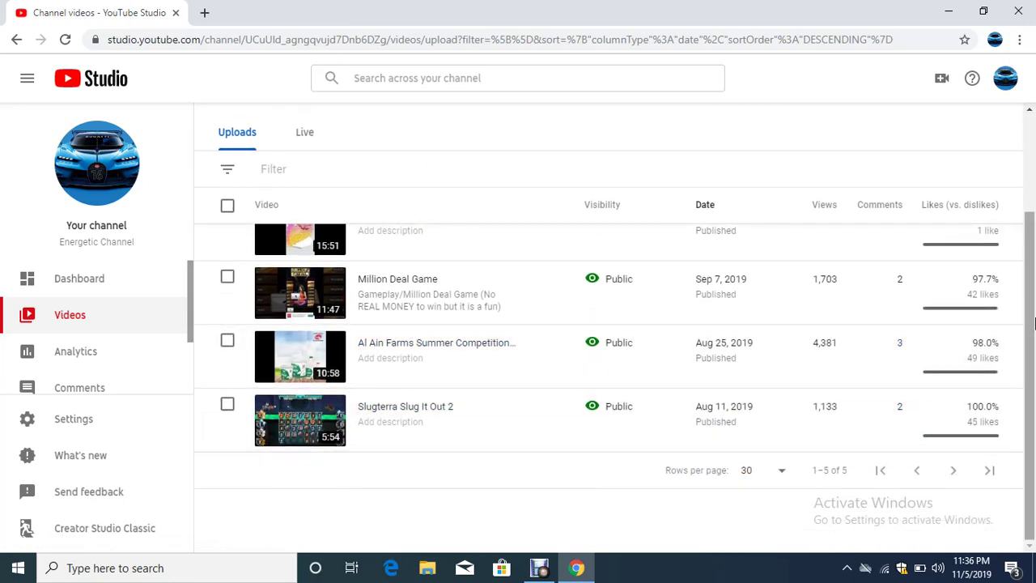
scroll(1034, 336, "up", 3)
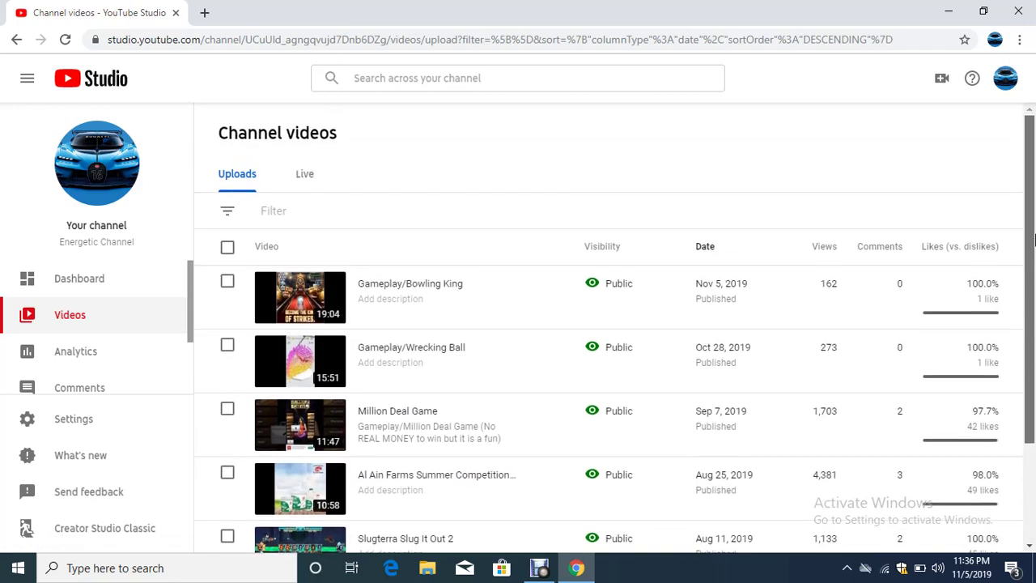
scroll(1021, 328, "down", 3)
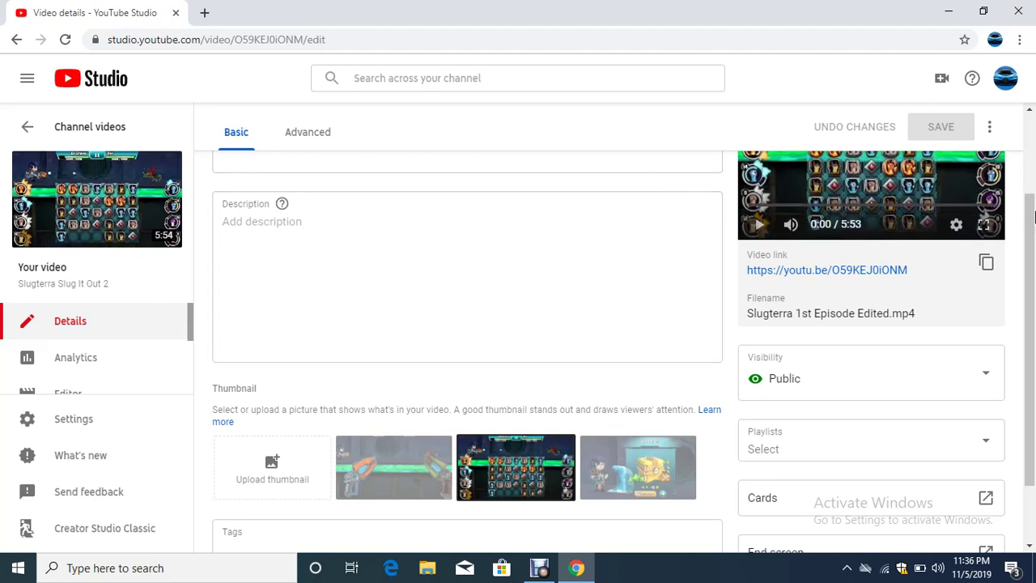
scroll(1033, 239, "up", 2)
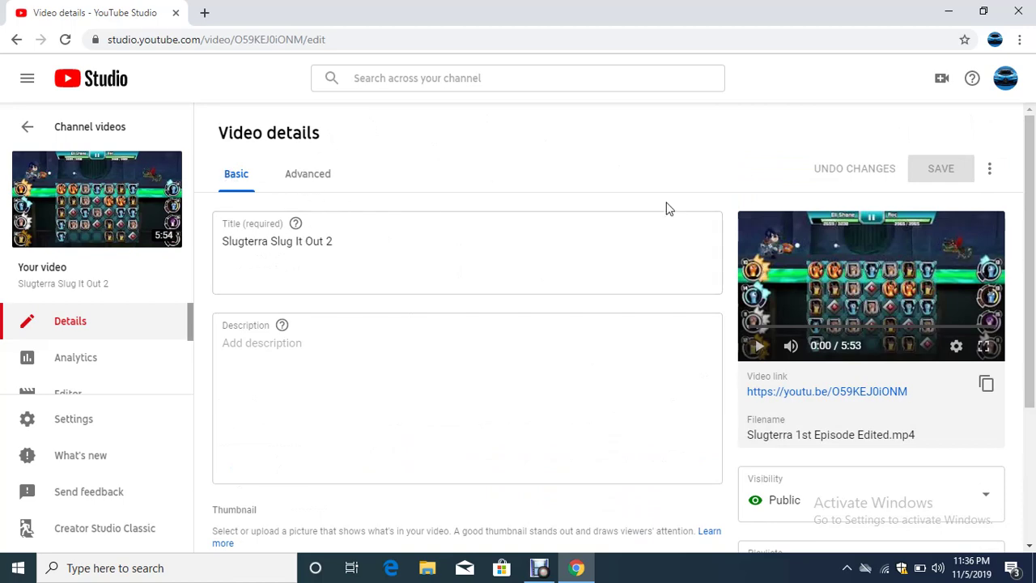
- Upload the image "Slugterra Slug it out 2 Video Thumbnail" as the video's custom thumbnail
left_click_drag(1034, 153, 1034, 285)
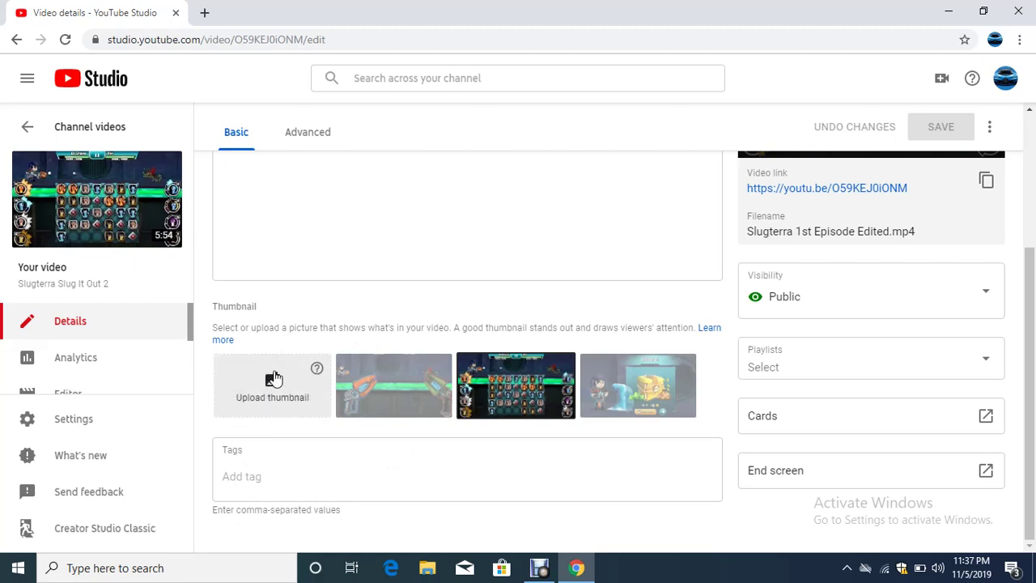
left_click(257, 387)
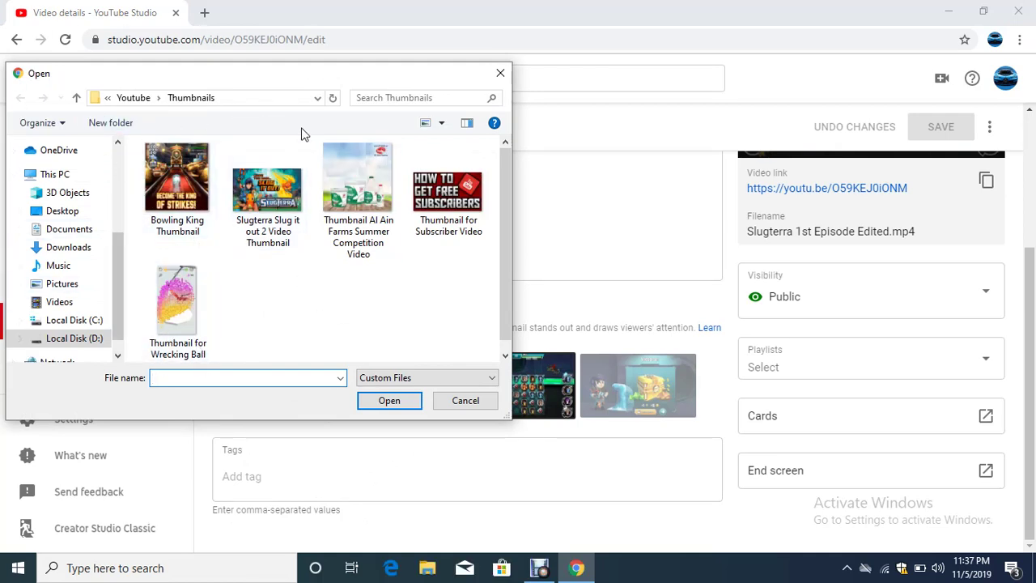
left_click(296, 210)
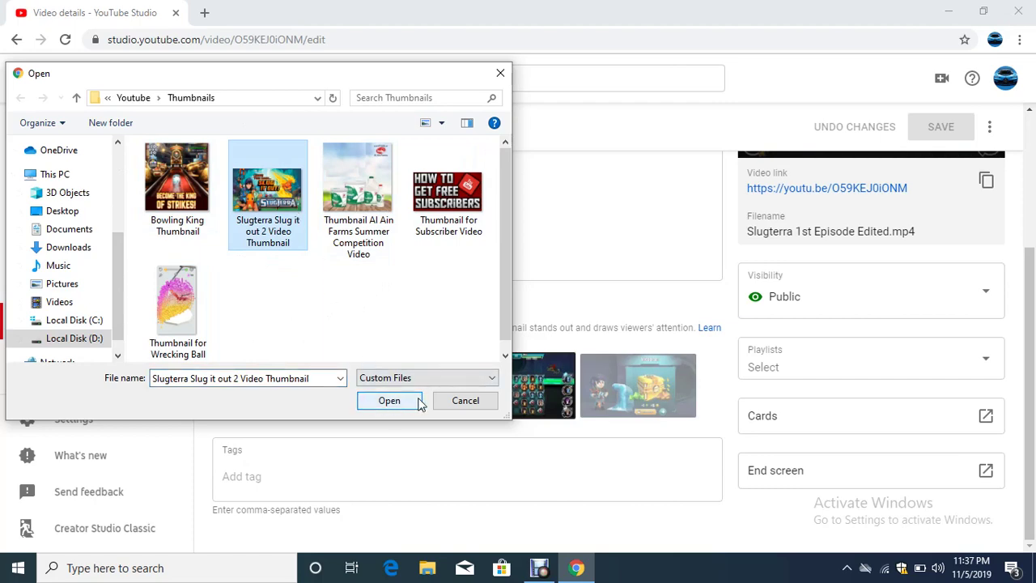
left_click(387, 407)
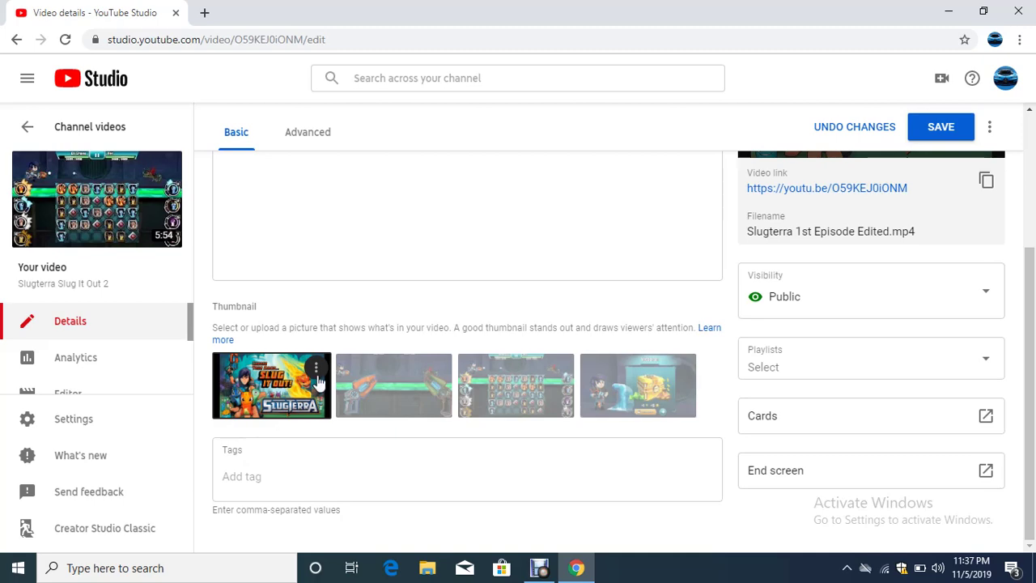
- Review the custom thumbnail in the video preview and its available options, and save the video changes
scroll(704, 332, "up", 3)
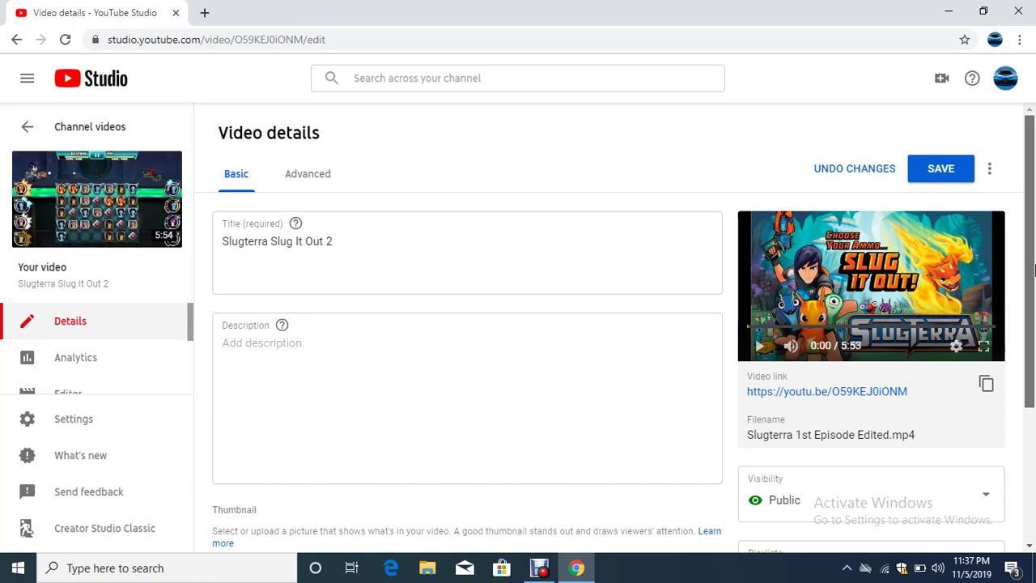
scroll(652, 473, "down", 3)
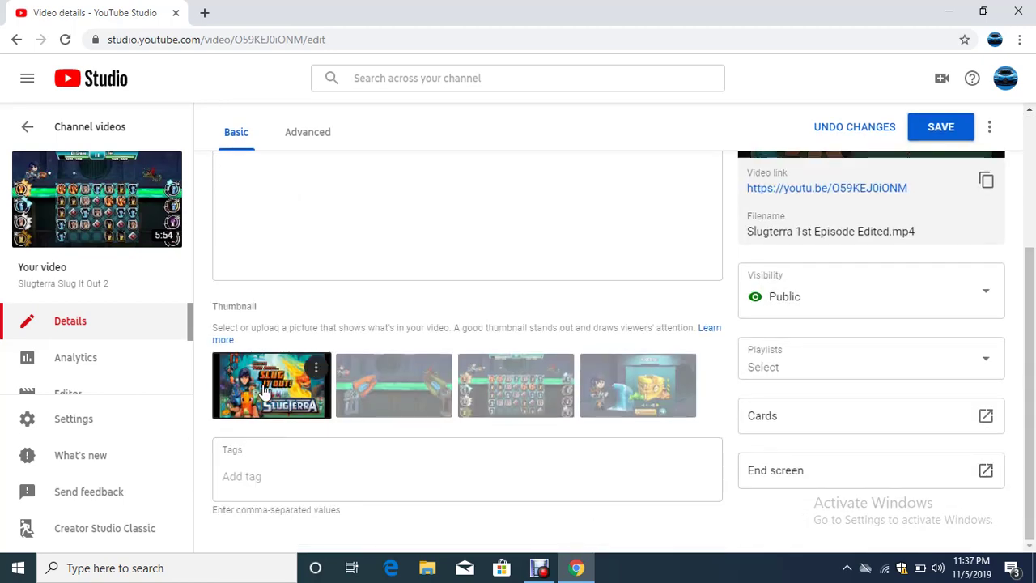
left_click(312, 370)
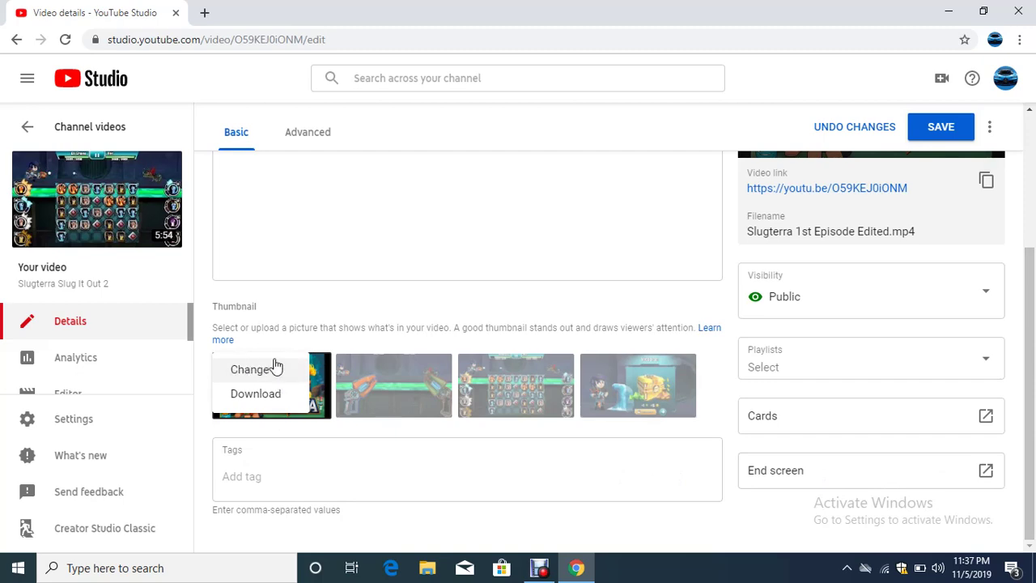
left_click(447, 259)
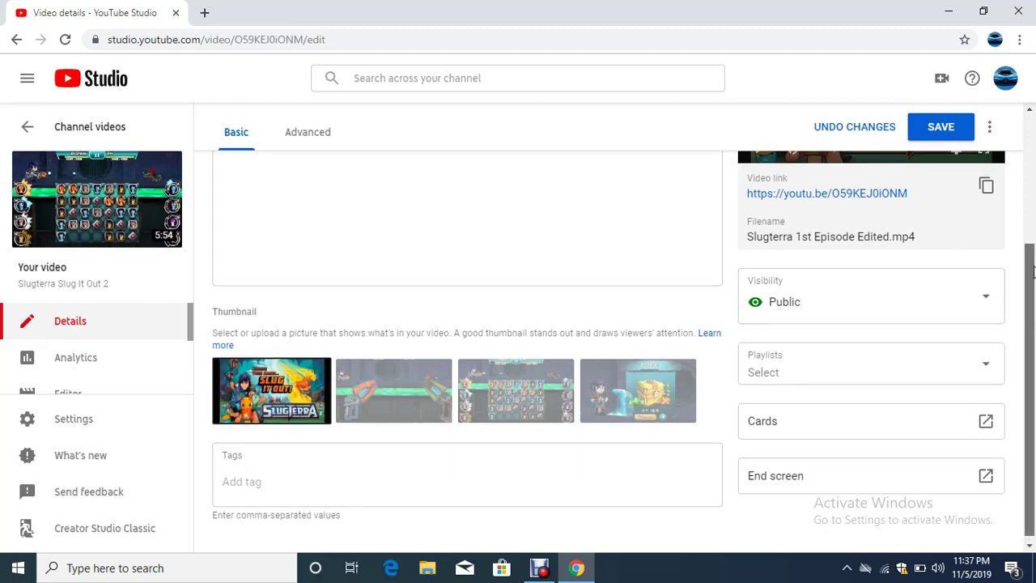
left_click_drag(1029, 242, 1028, 120)
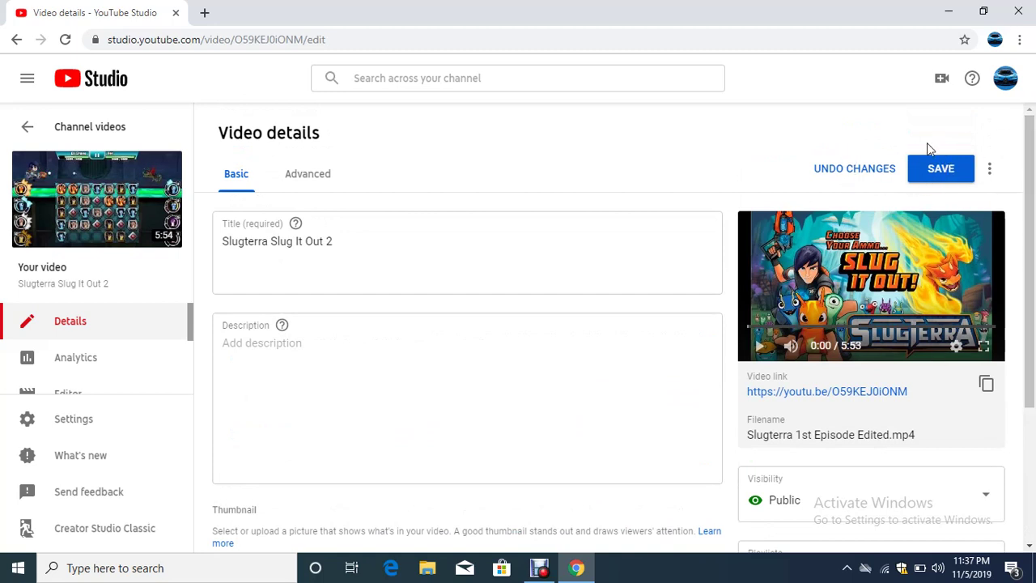
left_click(938, 171)
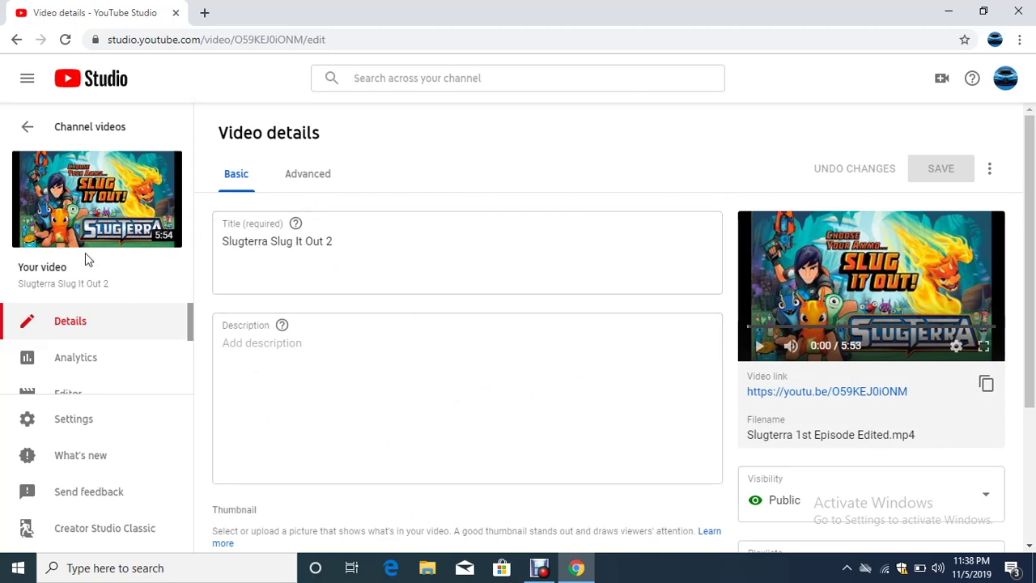
- Return to the channel's video list to check the Slugterra Slug It Out 2 thumbnail, and go back to the dashboard
left_click(30, 126)
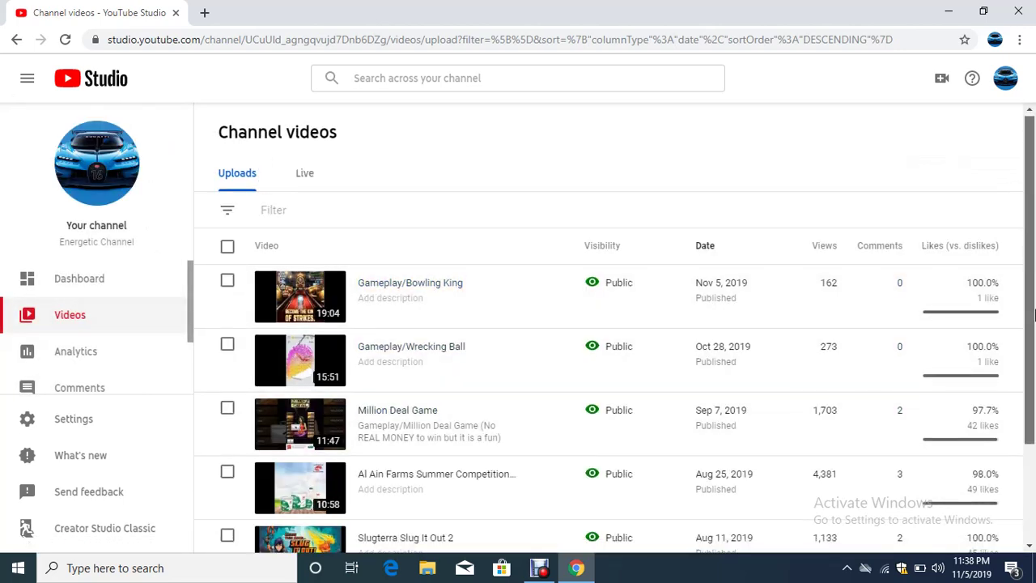
scroll(566, 455, "down", 2)
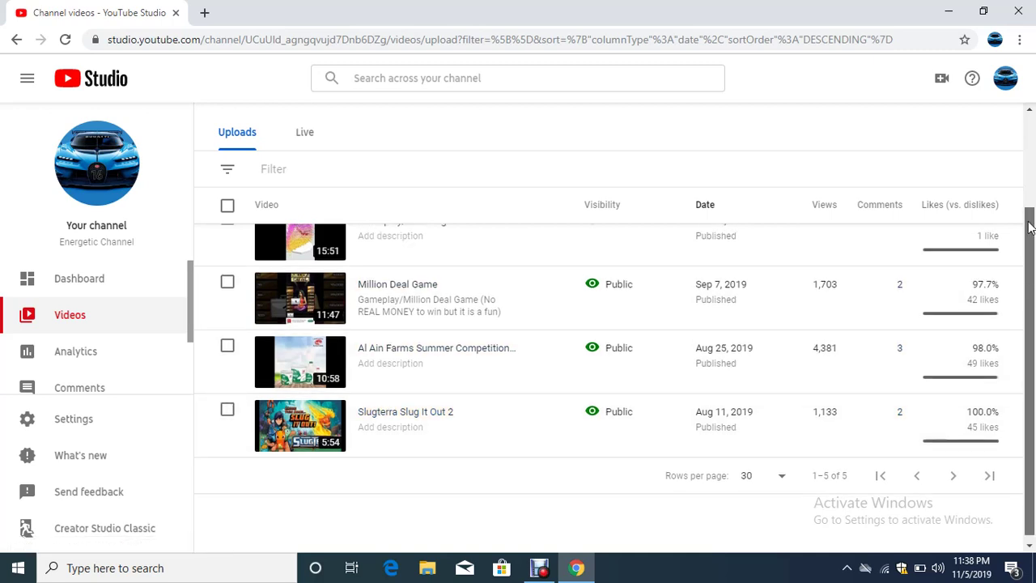
scroll(296, 303, "up", 2)
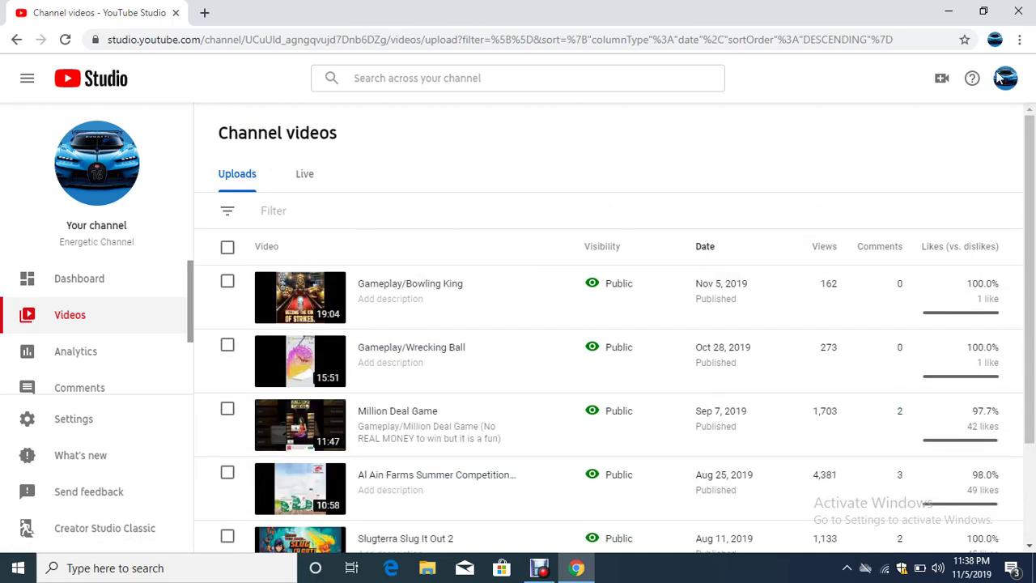
left_click(97, 278)
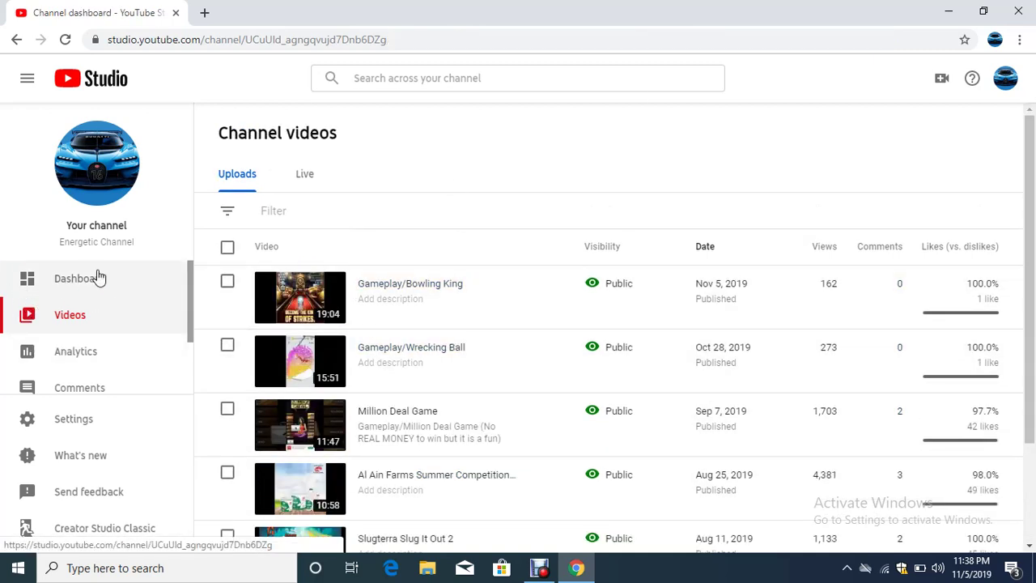